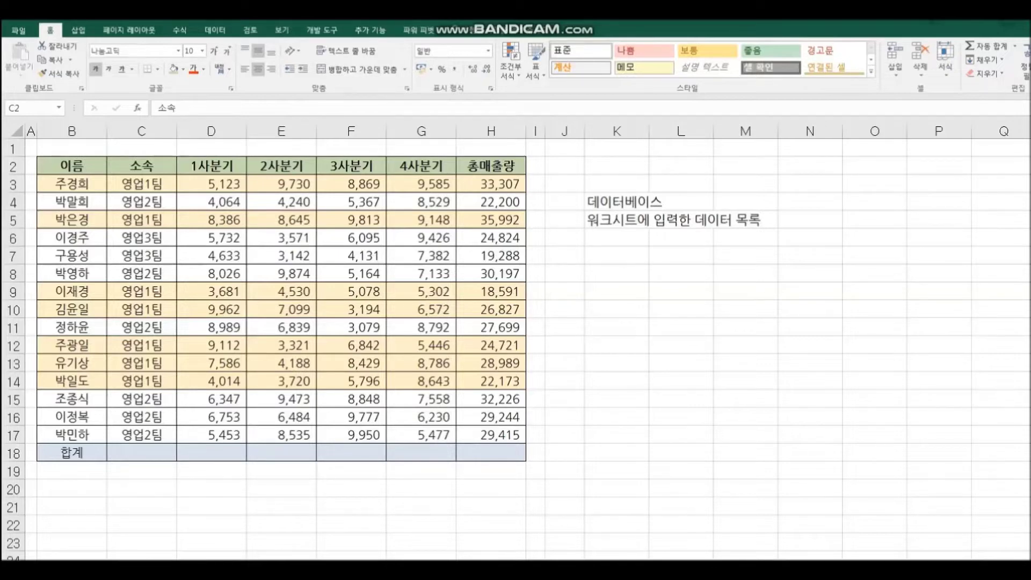
# Examine the sales database in B2:H17, including its header row, field columns and individual record rows
pyautogui.moveTo(69, 164); pyautogui.dragTo(472, 432)
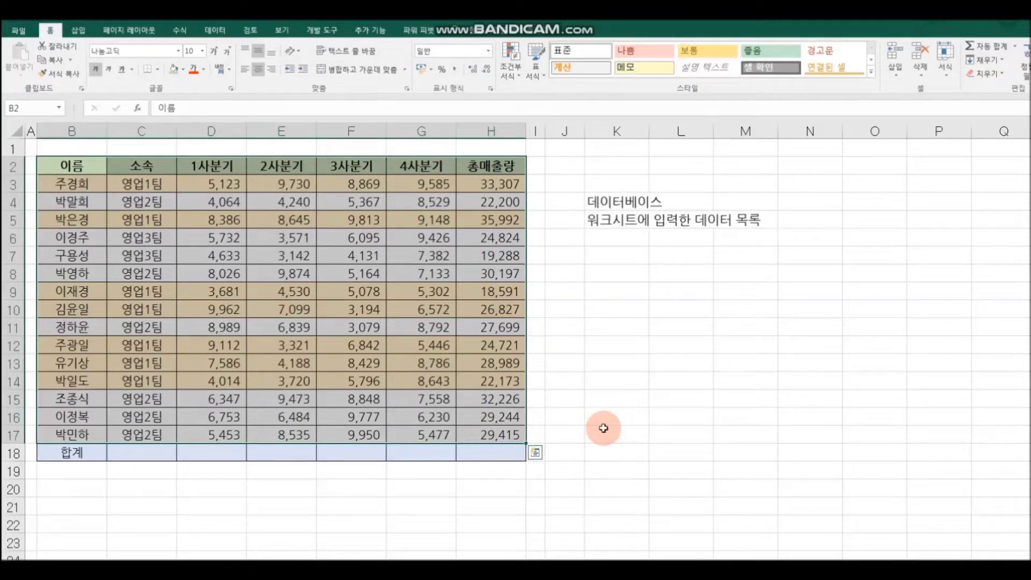
pyautogui.click(603, 428)
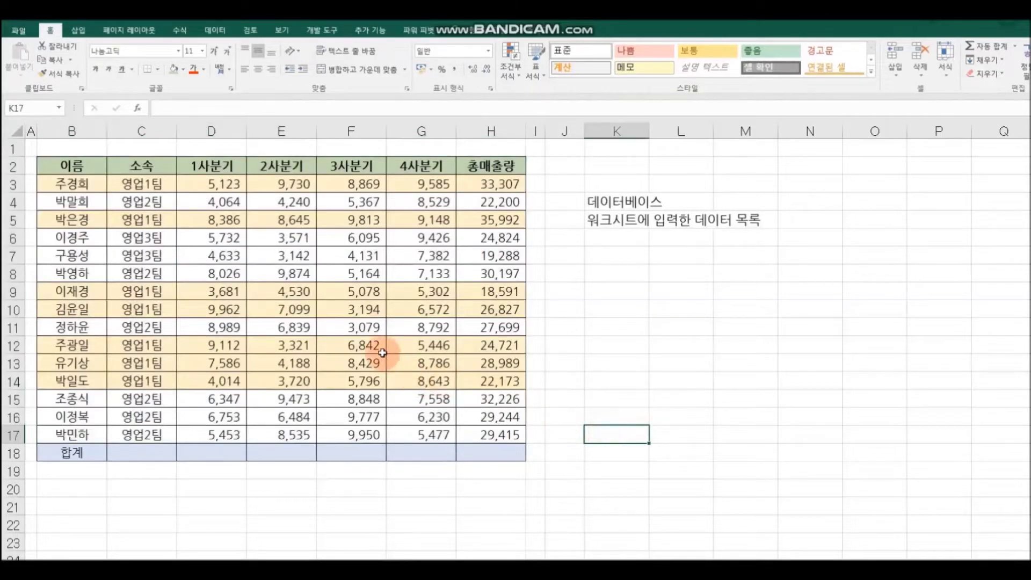
pyautogui.click(75, 164)
pyautogui.moveTo(164, 164); pyautogui.dragTo(478, 165)
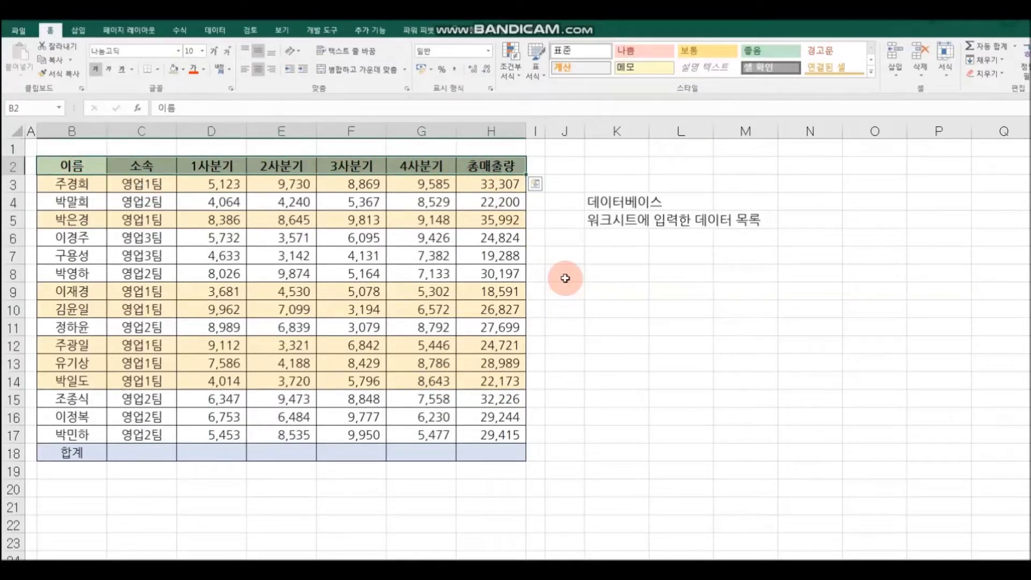
pyautogui.click(75, 168)
pyautogui.moveTo(76, 181); pyautogui.dragTo(80, 432)
pyautogui.moveTo(142, 166); pyautogui.dragTo(142, 430)
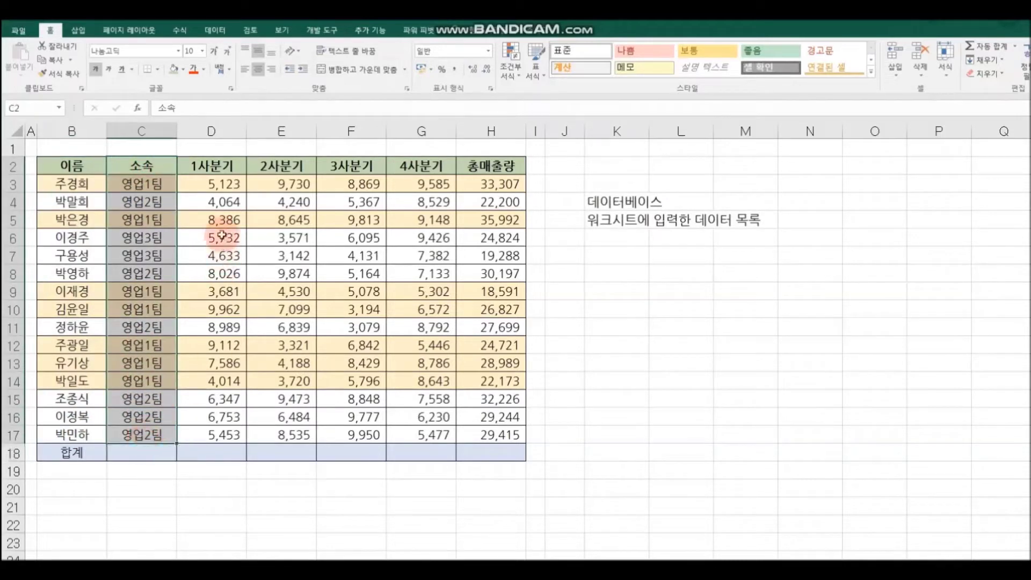
pyautogui.moveTo(212, 164); pyautogui.dragTo(210, 439)
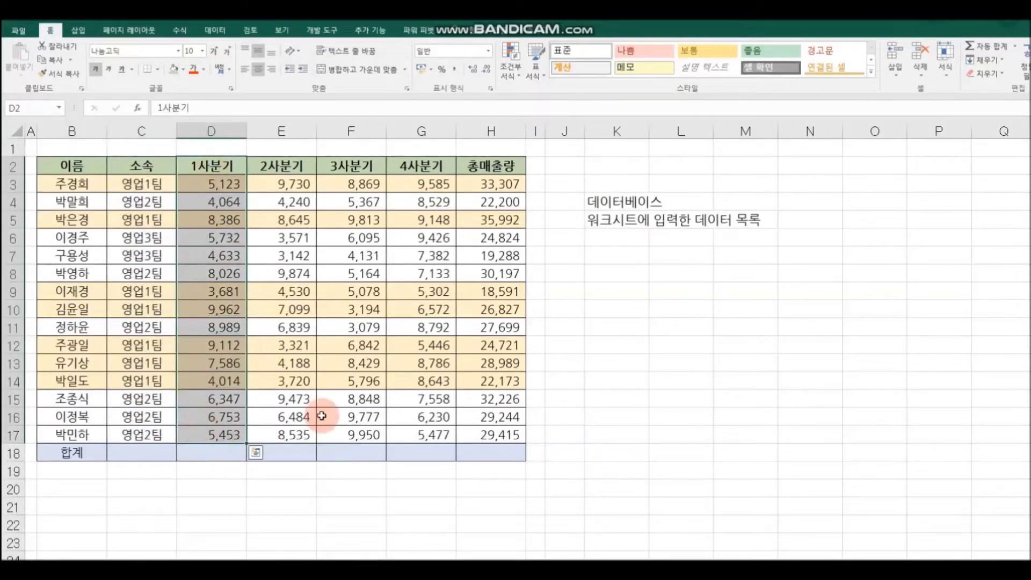
pyautogui.click(586, 385)
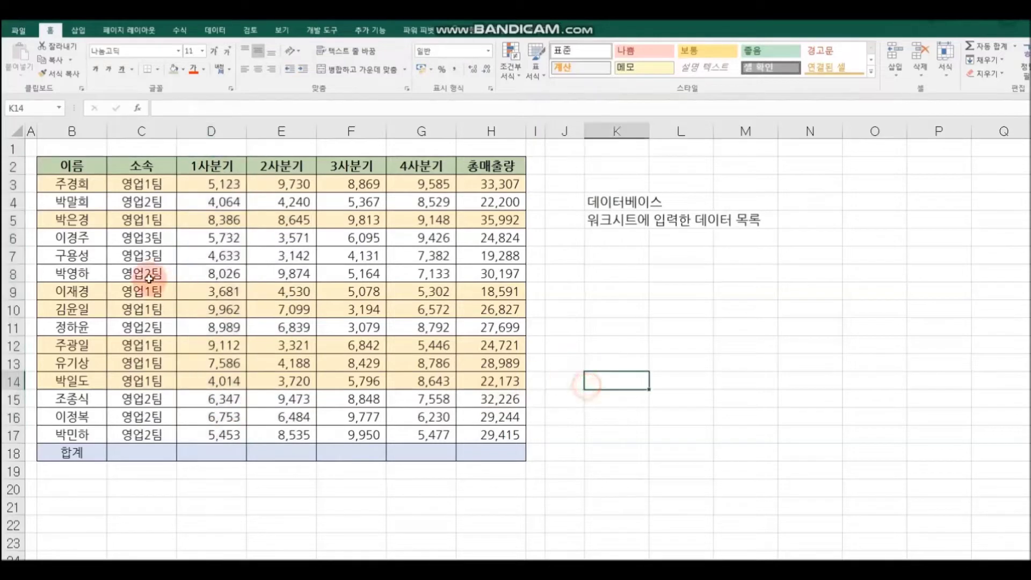
pyautogui.moveTo(71, 219); pyautogui.dragTo(458, 219)
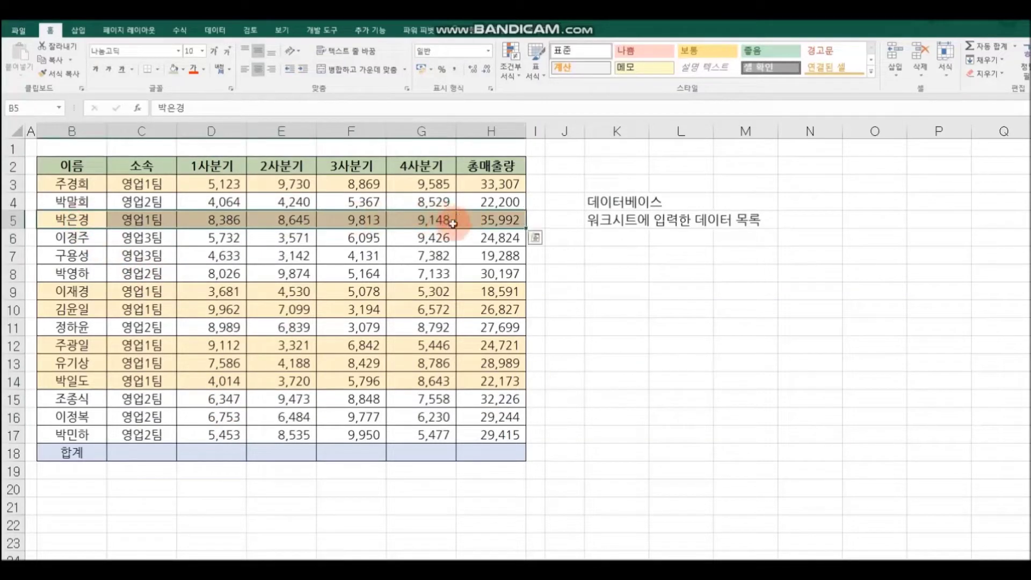
pyautogui.moveTo(72, 236); pyautogui.dragTo(460, 236)
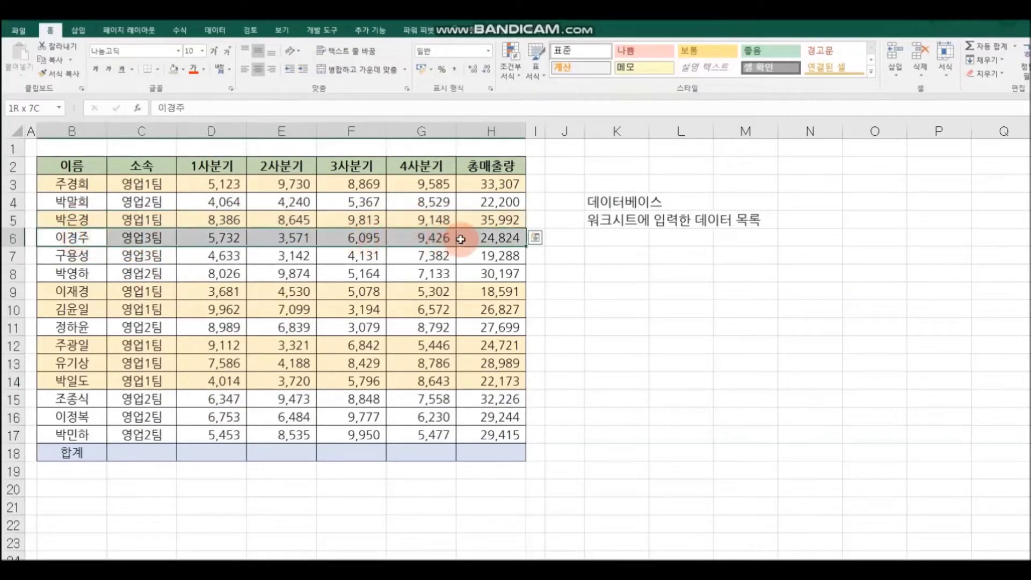
pyautogui.moveTo(81, 271); pyautogui.dragTo(466, 270)
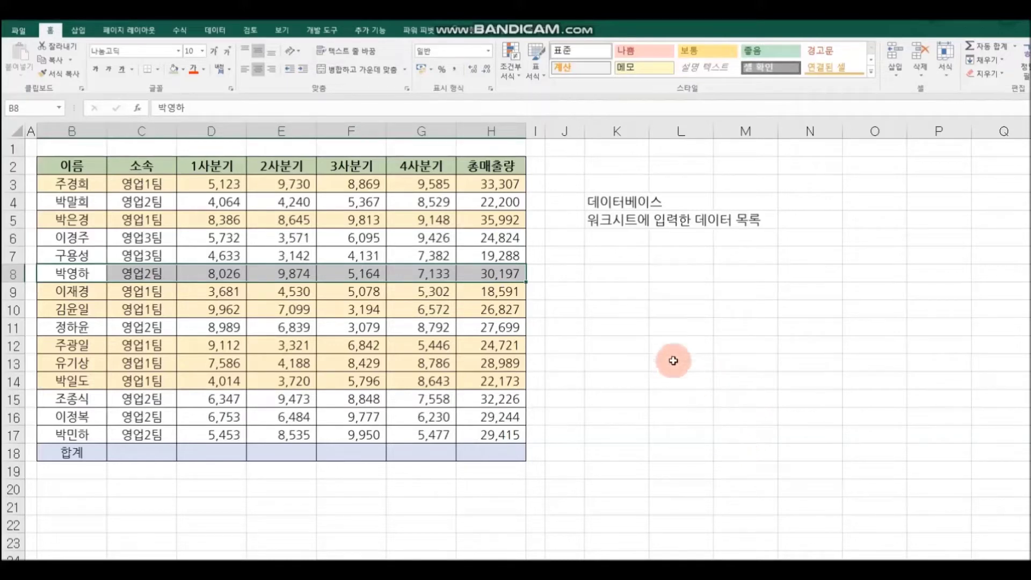
pyautogui.click(620, 274)
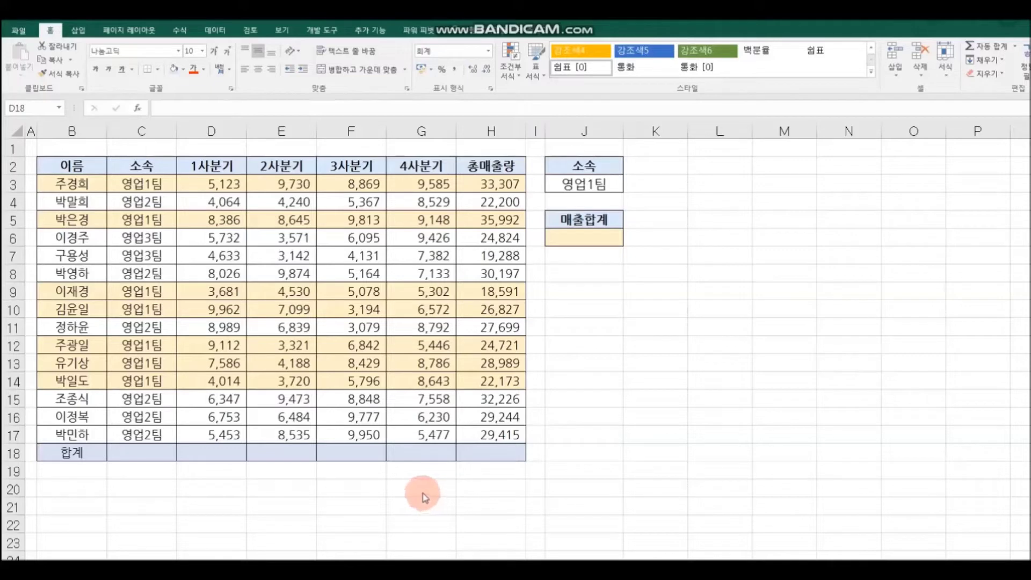
# Total the first-quarter sales in D18 with a SUM over D3:D17
pyautogui.hotkey('shift', 'Right')
pyautogui.hotkey('shift', 'Right')
pyautogui.hotkey('shift', 'Right')
pyautogui.hotkey('shift', 'Right')
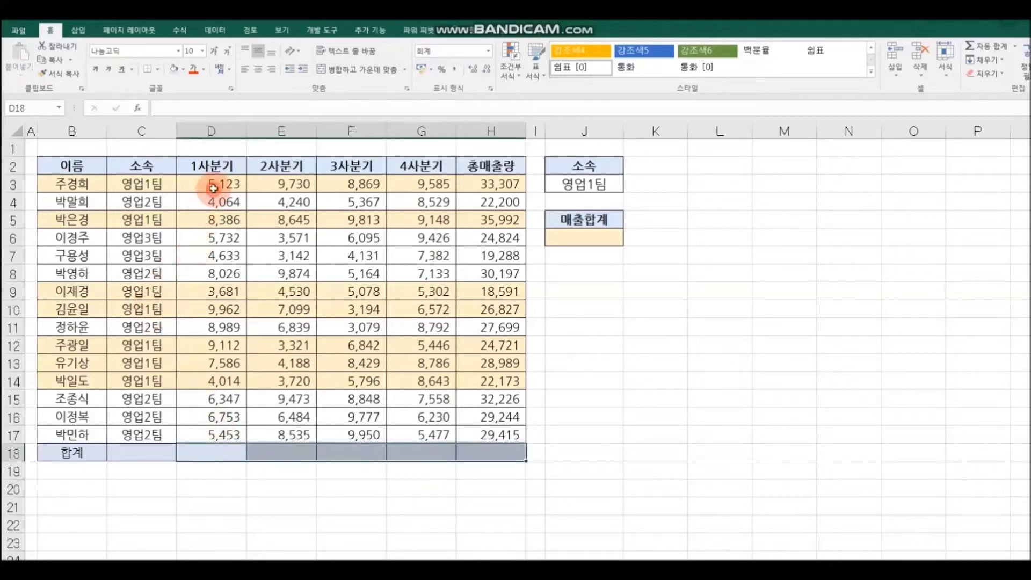
pyautogui.moveTo(213, 185); pyautogui.dragTo(219, 433)
pyautogui.click(215, 454)
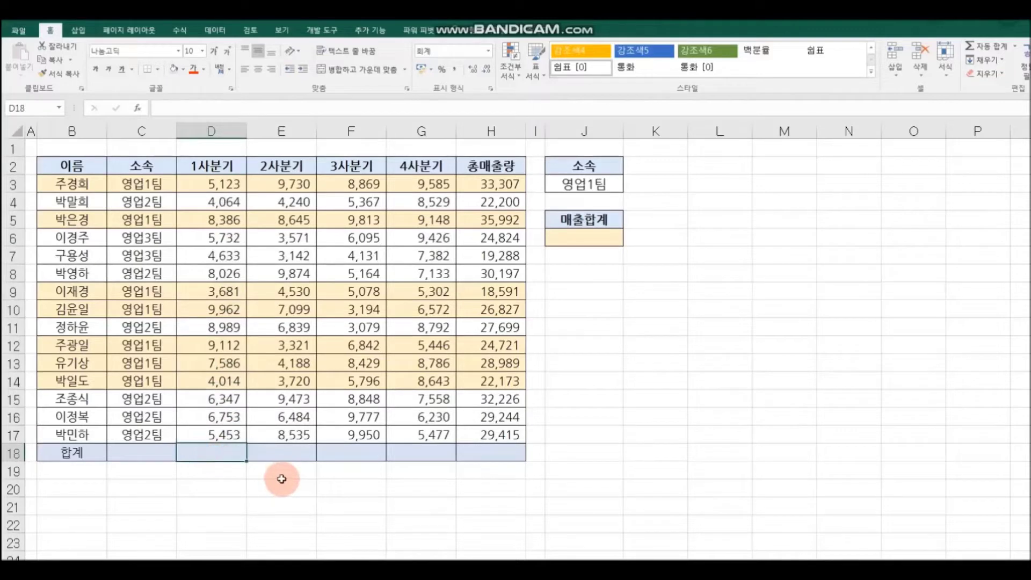
pyautogui.click(180, 30)
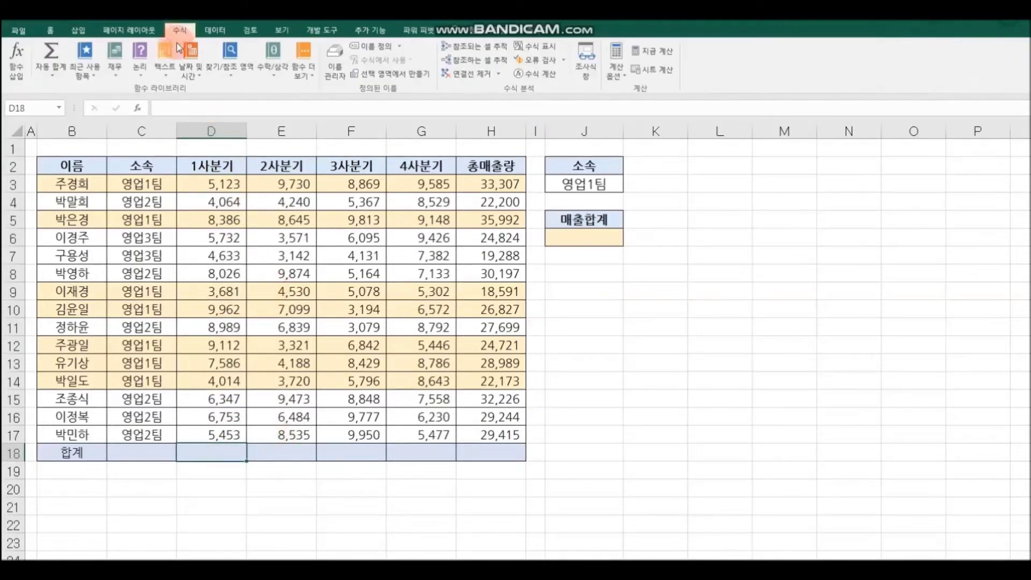
pyautogui.click(59, 74)
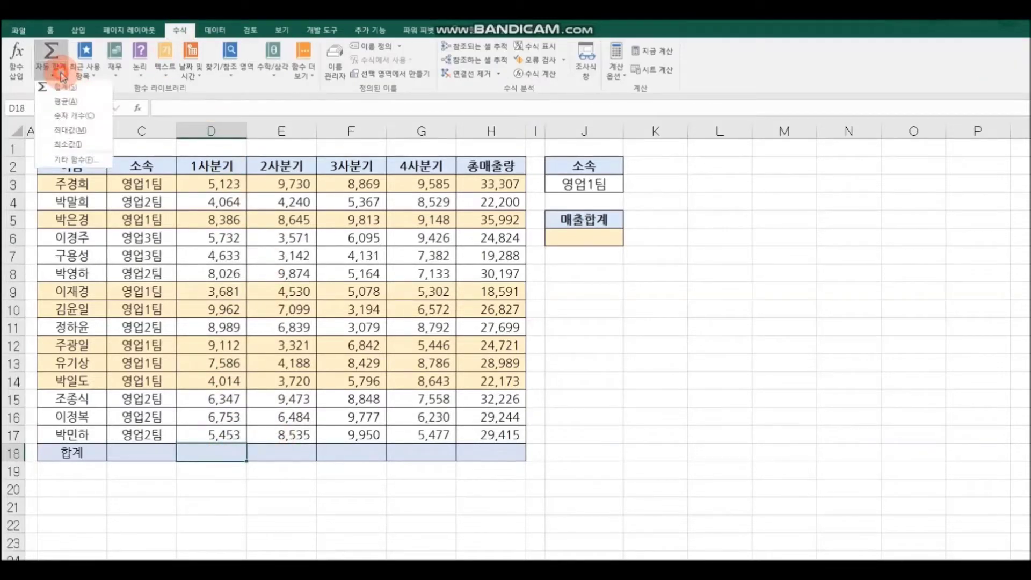
pyautogui.click(91, 92)
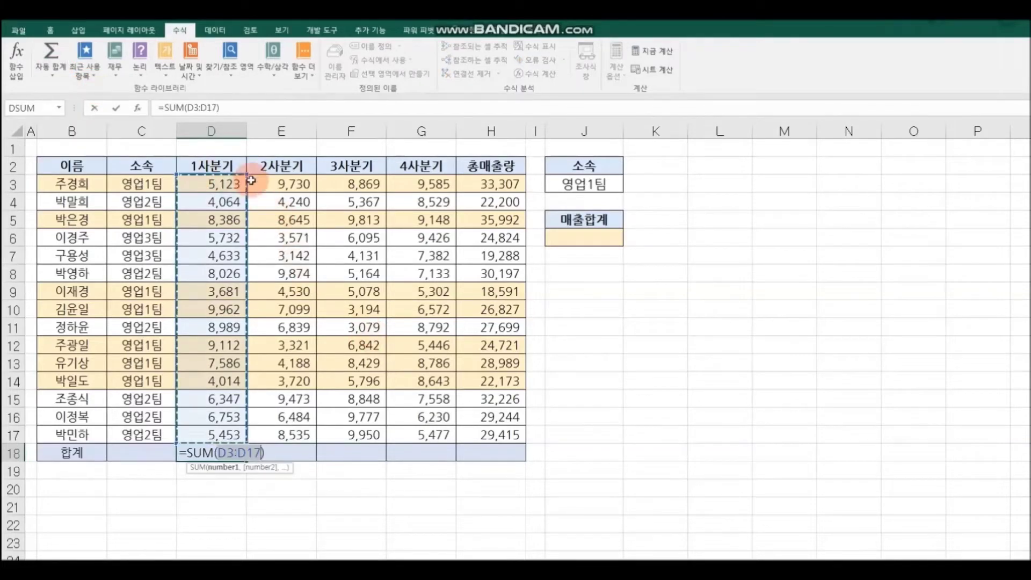
pyautogui.press('Return')
# Copy the total formula from D18 across the 합계 row through H18
pyautogui.click(242, 451)
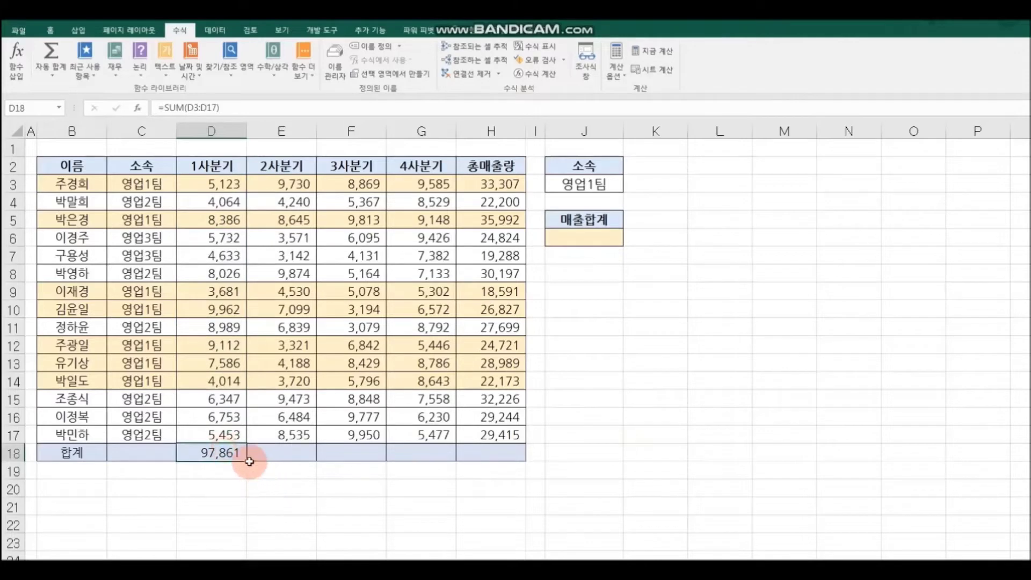
pyautogui.moveTo(247, 461); pyautogui.dragTo(502, 460)
pyautogui.click(647, 469)
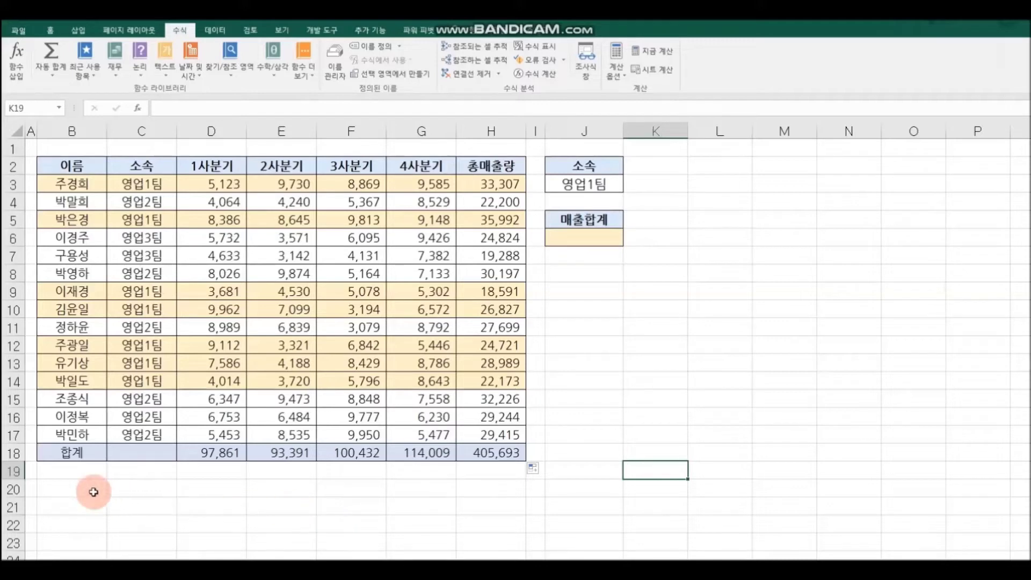
# Copy the team name 영업1팀 from J3 into B20
pyautogui.click(580, 184)
pyautogui.rightClick(580, 184)
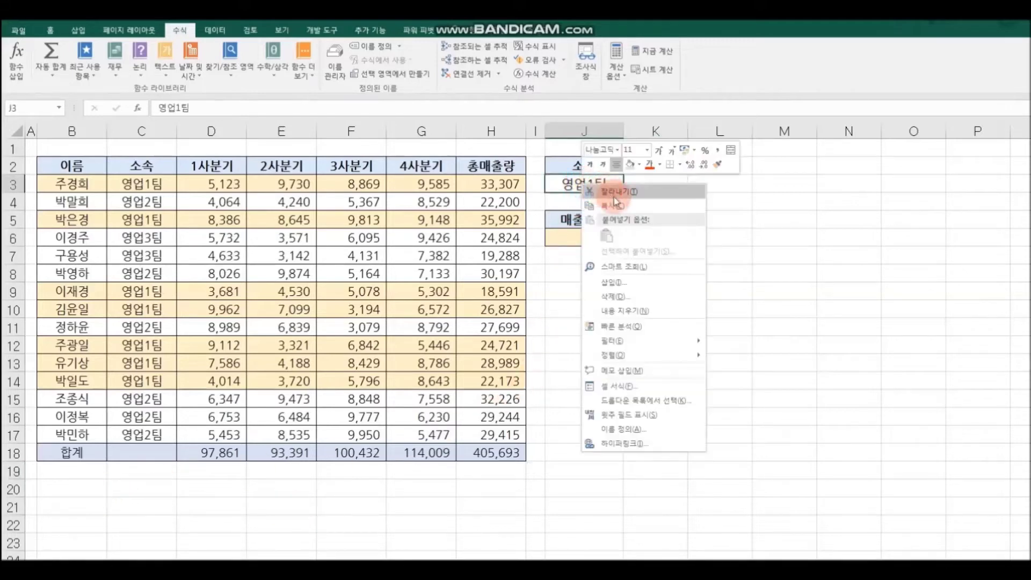
pyautogui.click(612, 201)
pyautogui.click(76, 487)
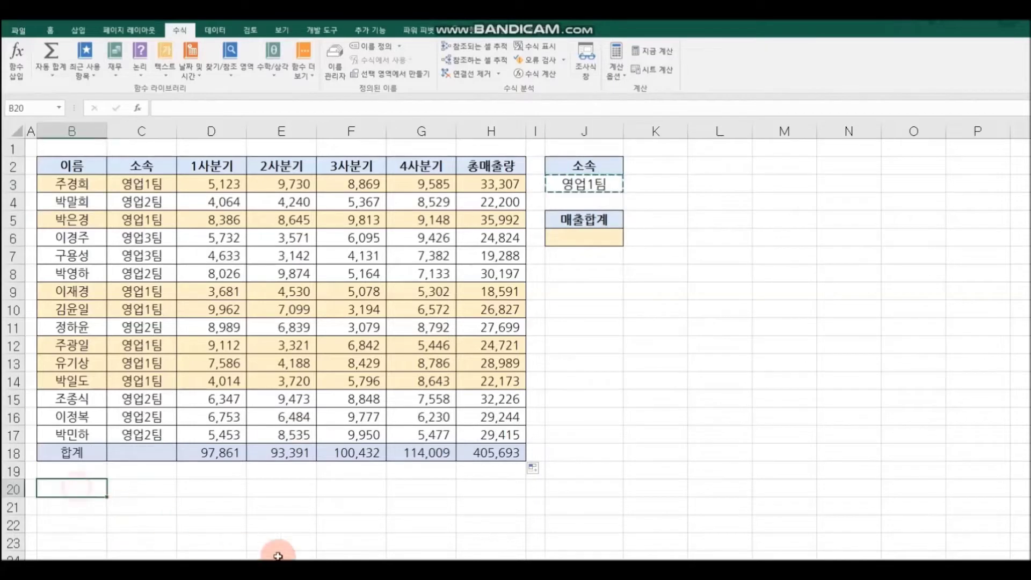
pyautogui.press('Return')
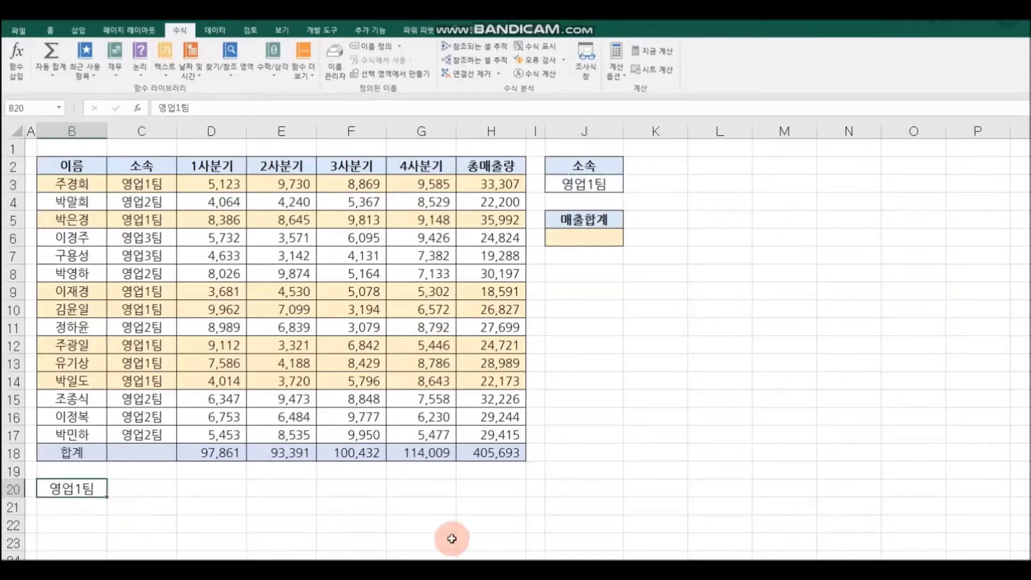
# Shade cell H20 with a light blue fill
pyautogui.click(480, 488)
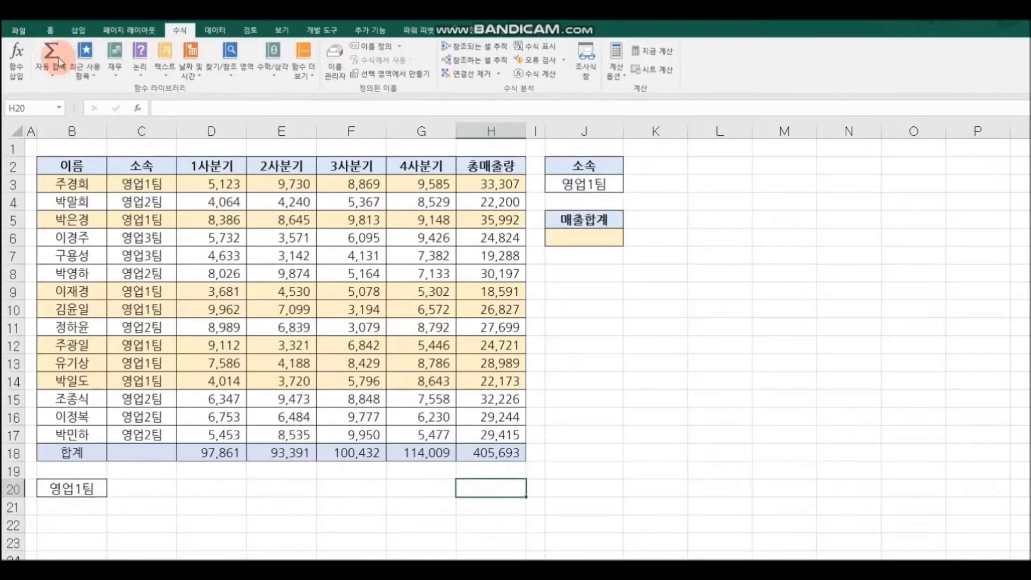
pyautogui.click(50, 30)
pyautogui.click(172, 73)
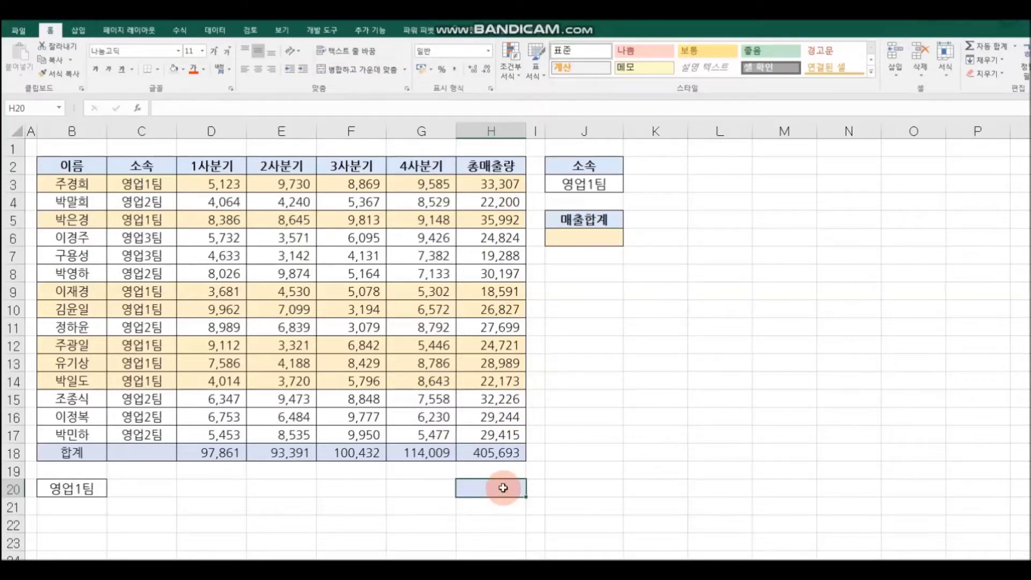
# Sum the 영업1팀 total sales in H20 with the formula =SUM(H3,H5,H9,H10,H12,H13,H14)
pyautogui.write('=sum')
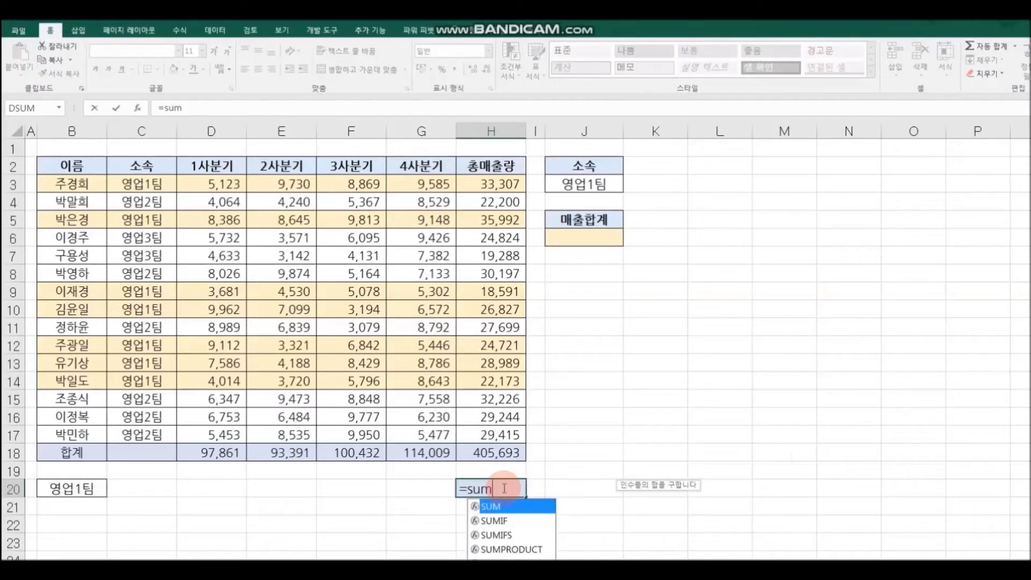
pyautogui.doubleClick(507, 506)
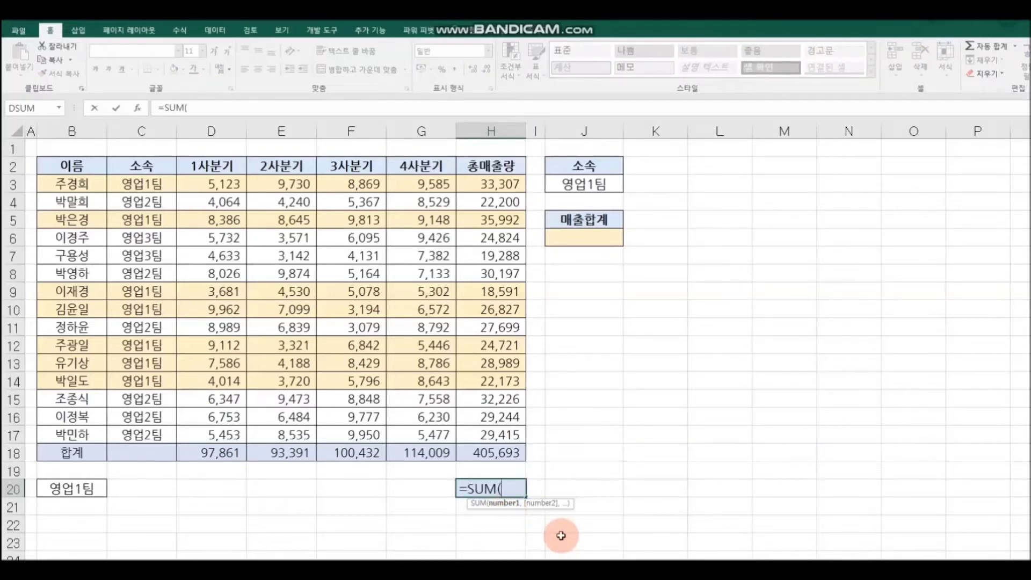
pyautogui.click(497, 184)
pyautogui.keyDown('ctrl'); pyautogui.click(486, 220); pyautogui.keyUp('ctrl')
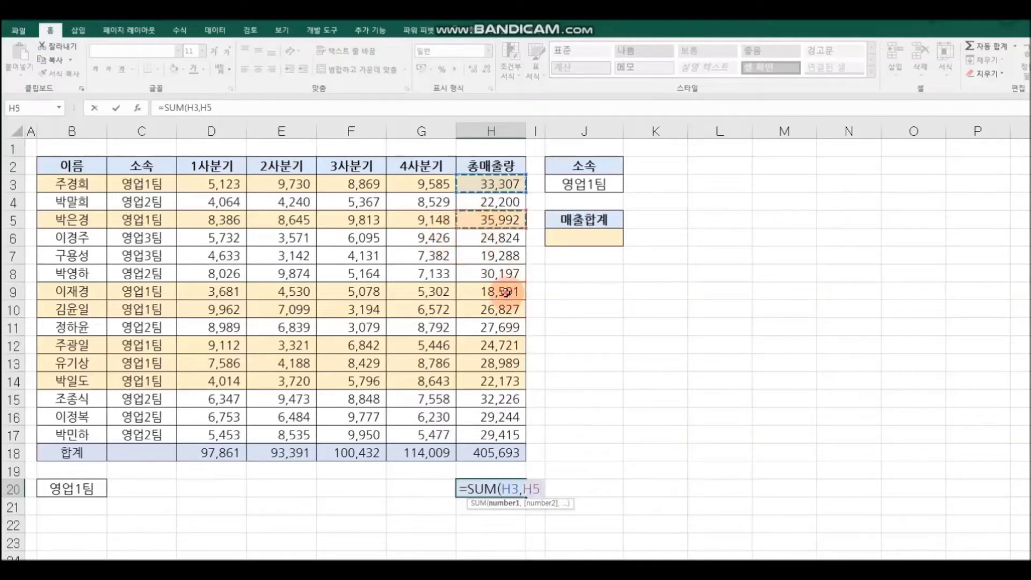
pyautogui.keyDown('ctrl'); pyautogui.click(502, 292); pyautogui.keyUp('ctrl')
pyautogui.keyDown('ctrl'); pyautogui.click(502, 311); pyautogui.keyUp('ctrl')
pyautogui.keyDown('ctrl'); pyautogui.click(507, 346); pyautogui.keyUp('ctrl')
pyautogui.keyDown('ctrl'); pyautogui.click(505, 363); pyautogui.keyUp('ctrl')
pyautogui.keyDown('ctrl'); pyautogui.click(504, 381); pyautogui.keyUp('ctrl')
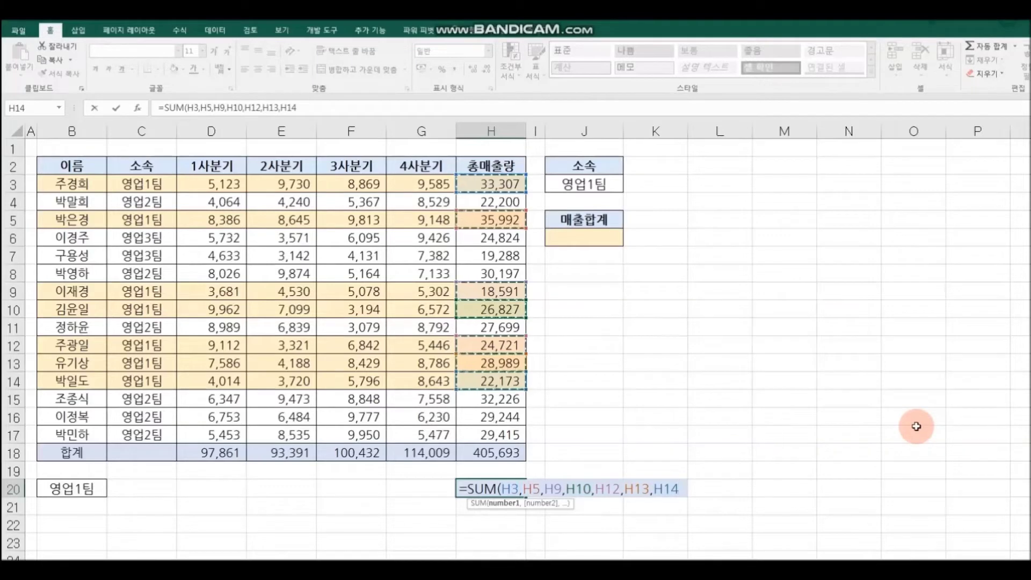
pyautogui.write(')')
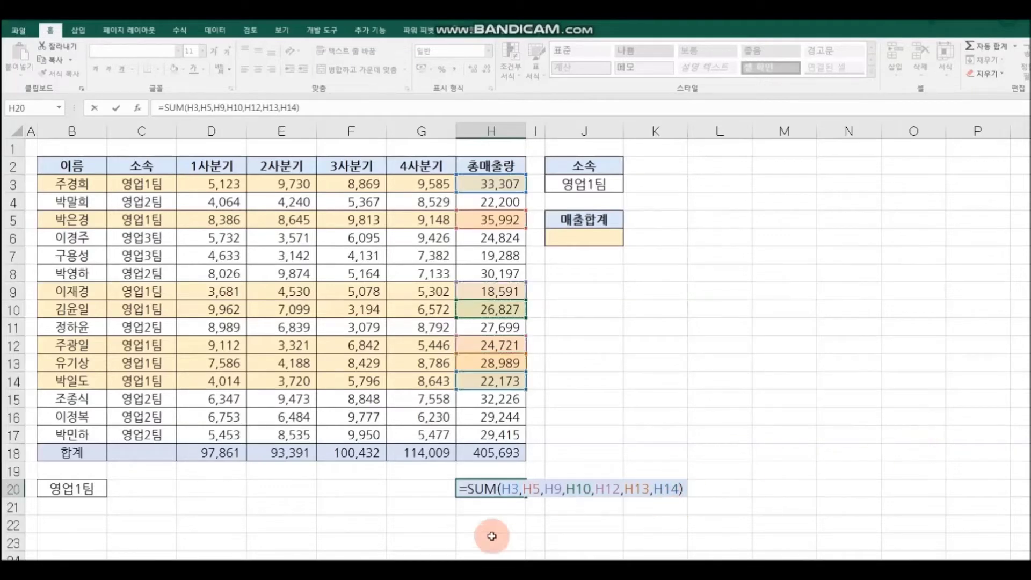
pyautogui.press('Return')
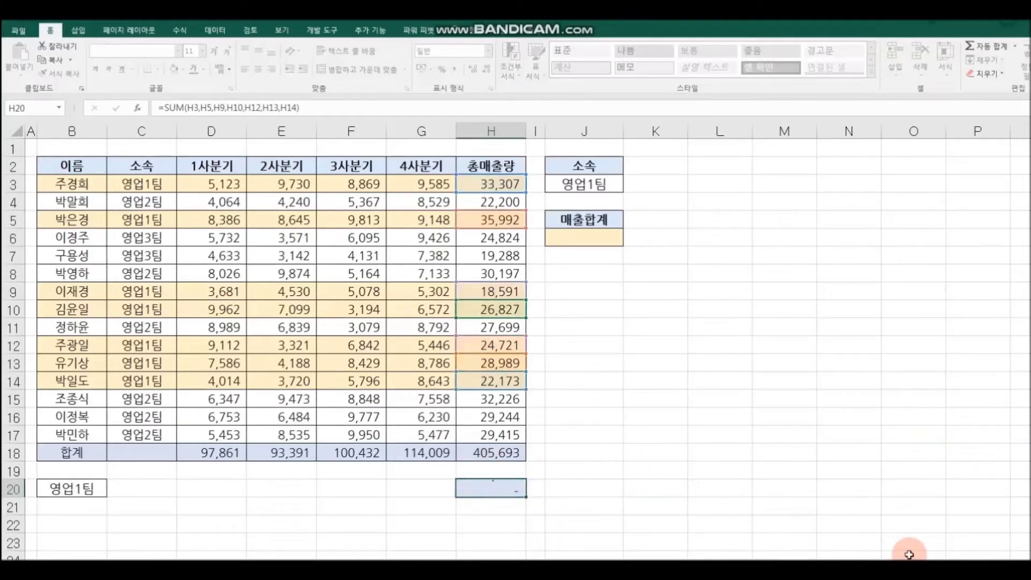
pyautogui.click(677, 456)
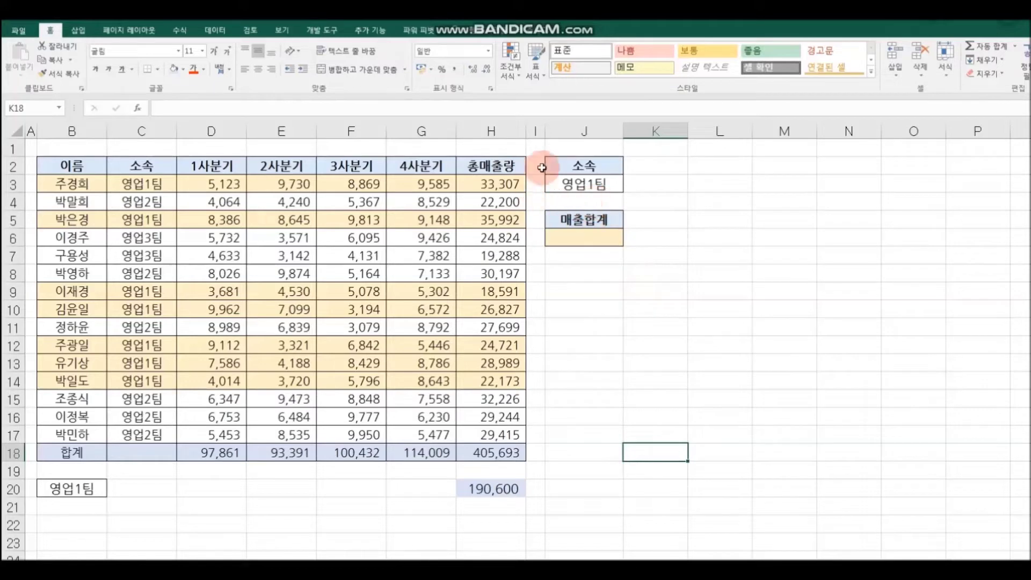
# Calculate the team's sales total in J6 with the DSUM function, using database B2:H17, field 7 and criteria J2:J3
pyautogui.click(597, 241)
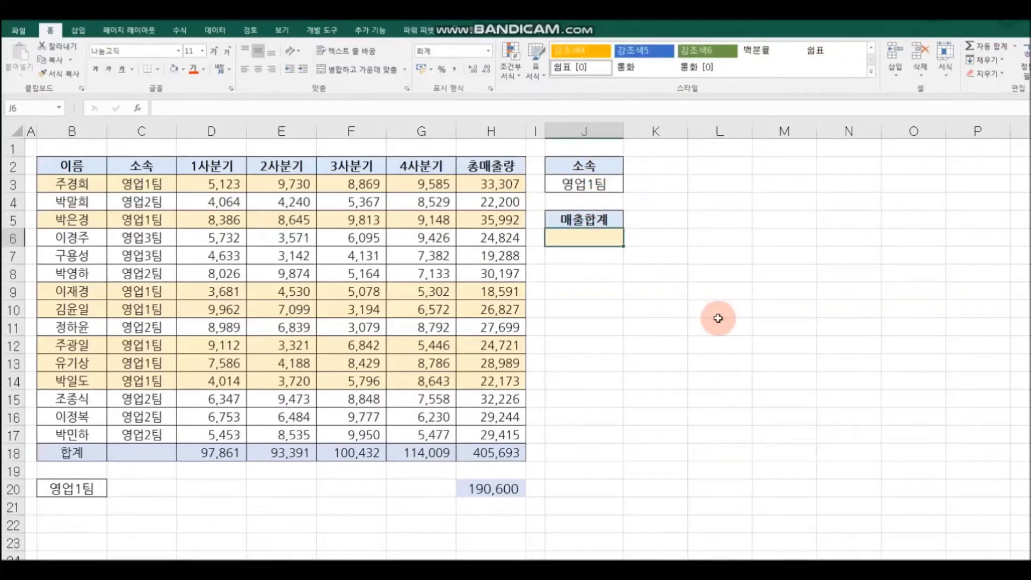
pyautogui.click(138, 113)
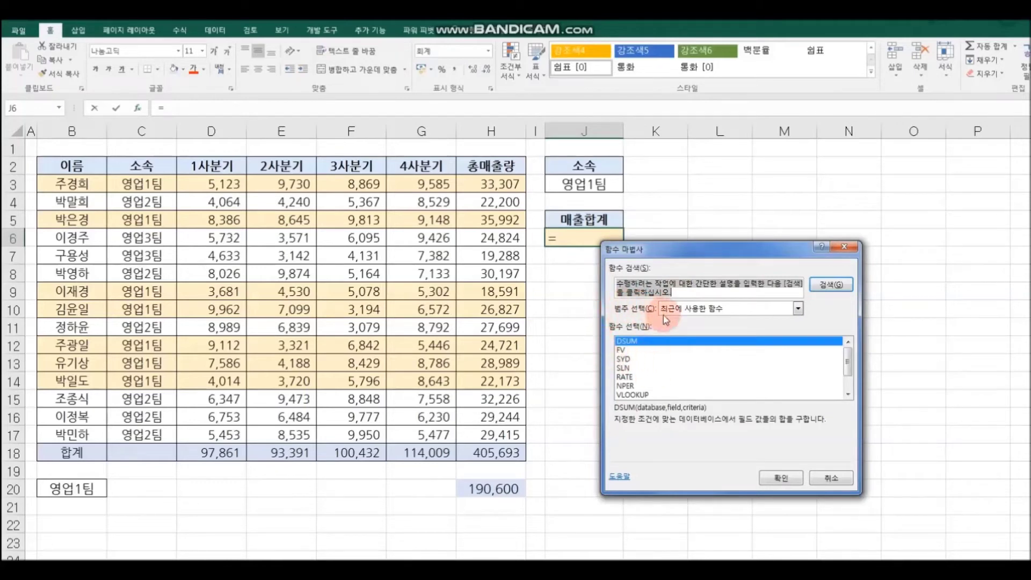
pyautogui.click(779, 479)
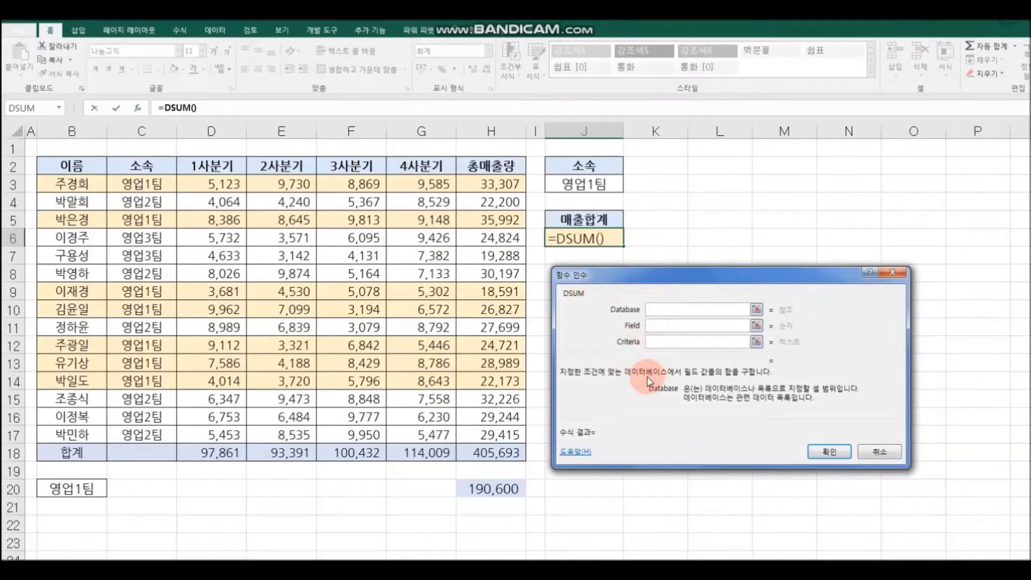
pyautogui.click(78, 166)
pyautogui.moveTo(78, 167); pyautogui.dragTo(471, 429)
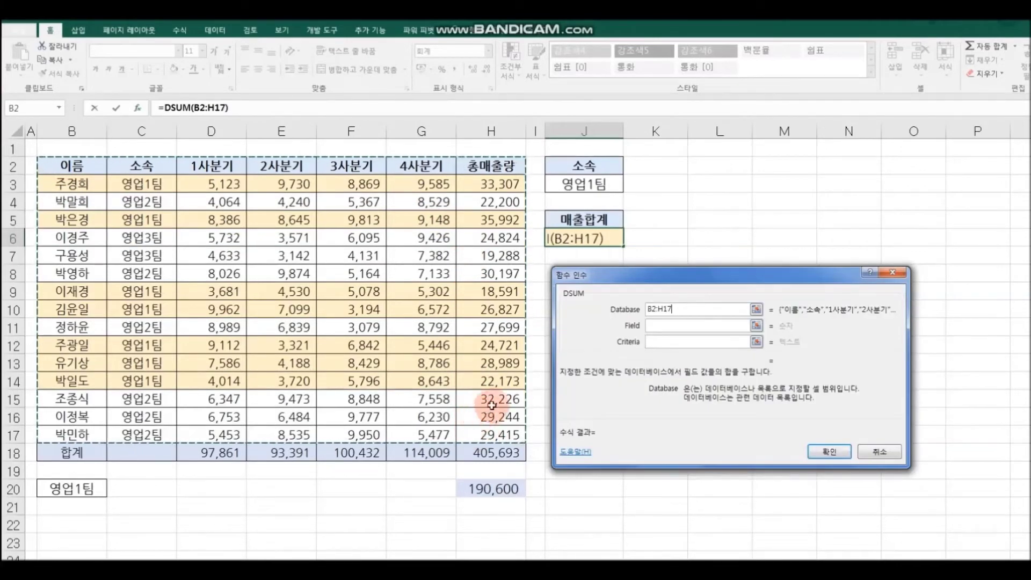
pyautogui.click(654, 325)
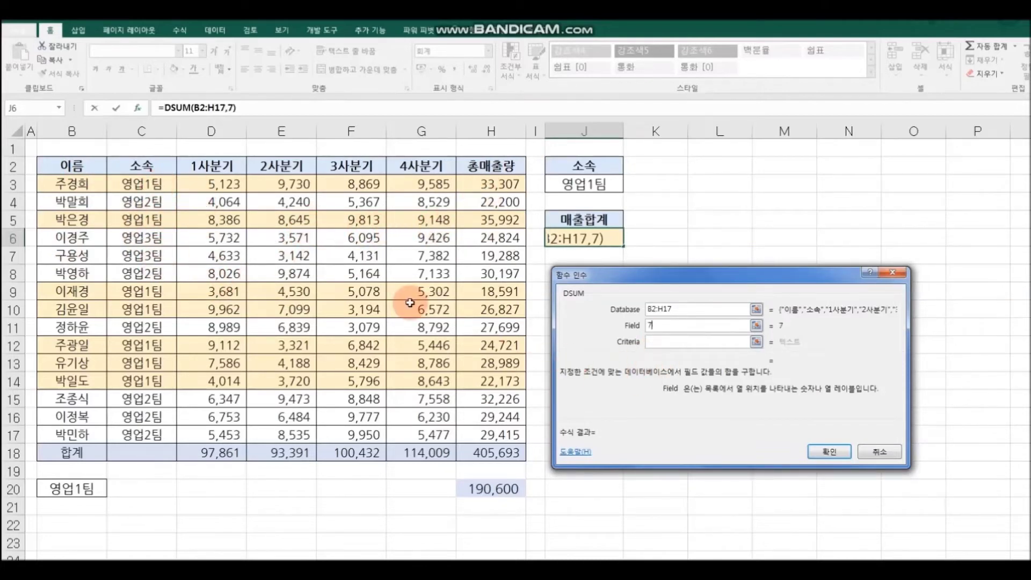
pyautogui.click(662, 340)
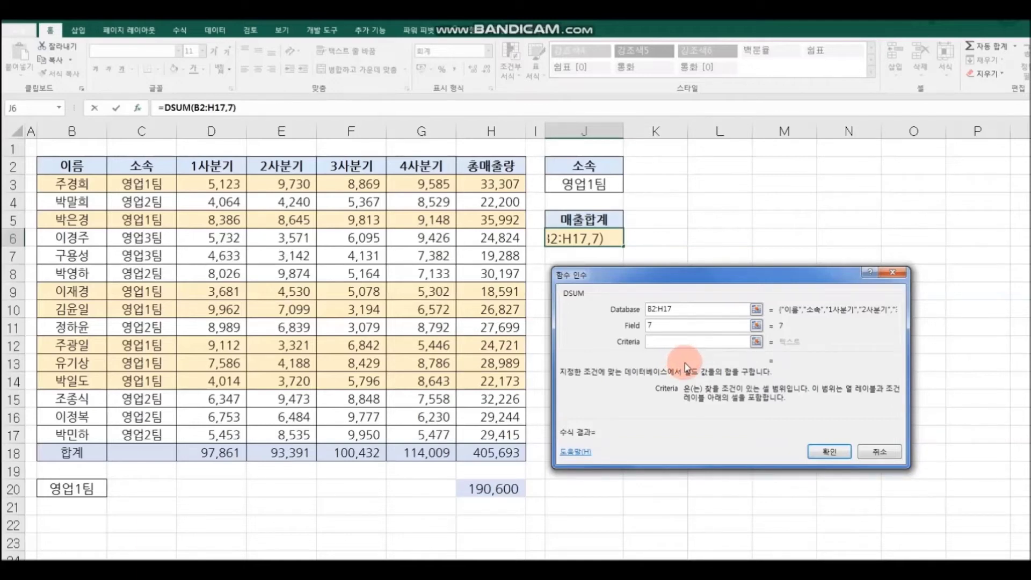
pyautogui.moveTo(594, 165); pyautogui.dragTo(596, 185)
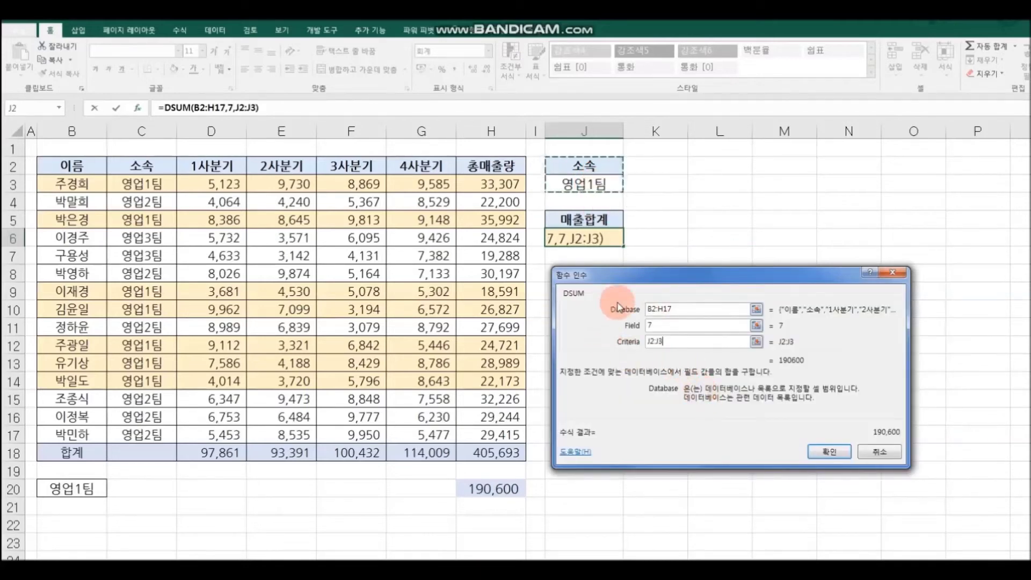
pyautogui.click(826, 452)
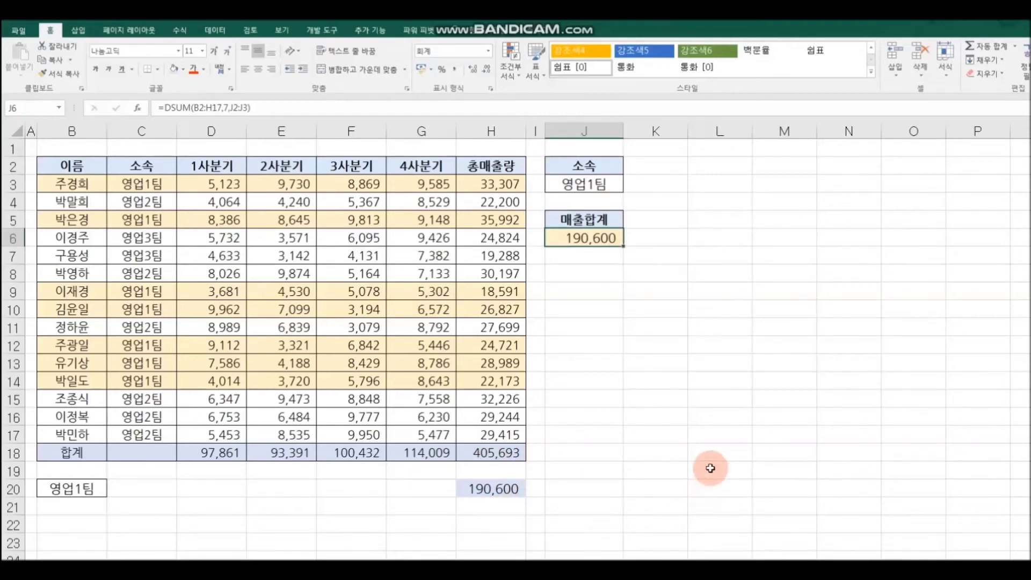
# Change the 소속 criterion in J3 to 영업2팀 to recalculate the sales total for that team
pyautogui.click(598, 185)
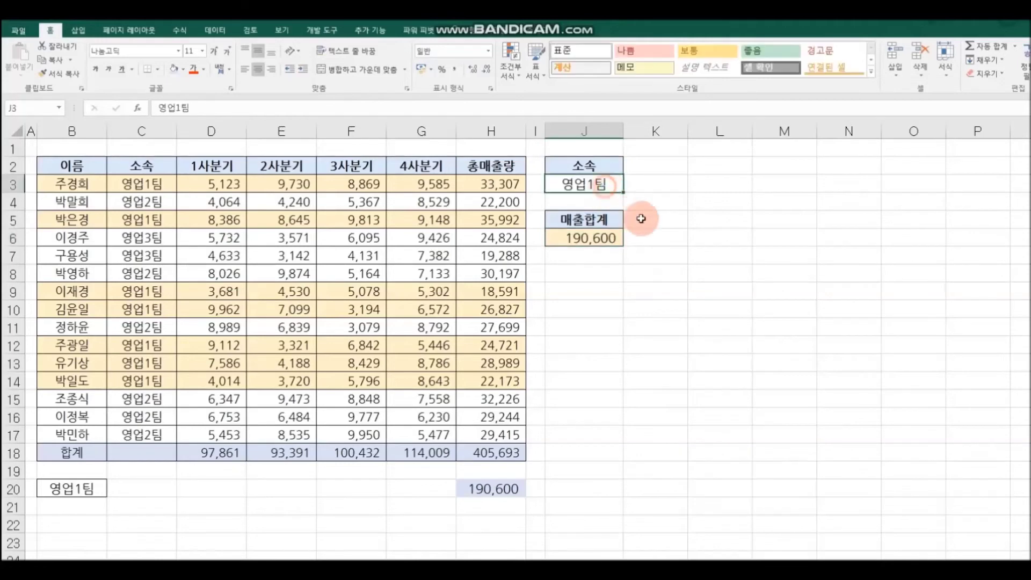
pyautogui.doubleClick(596, 185)
pyautogui.press('BackSpace')
pyautogui.write('2')
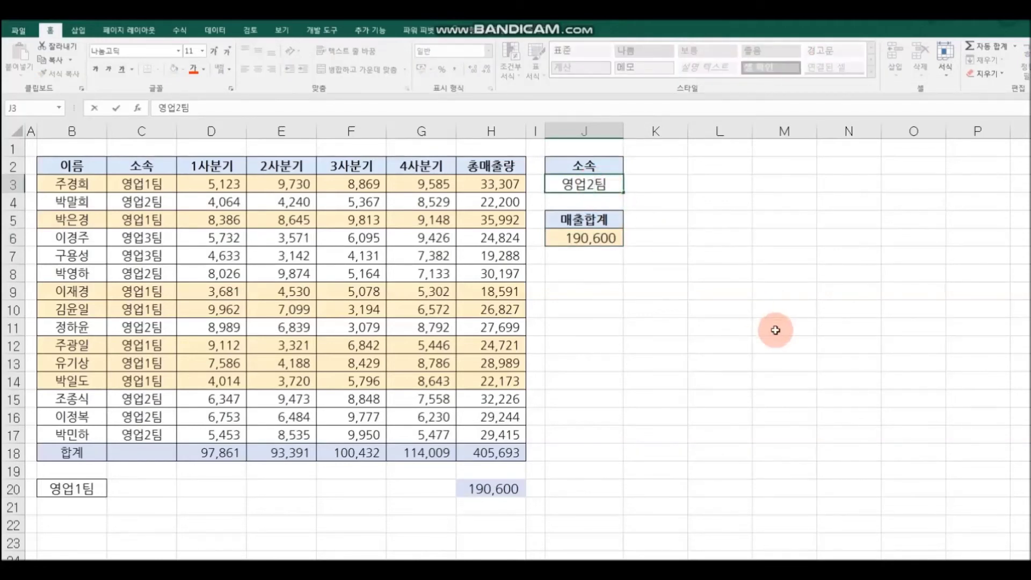
pyautogui.click(775, 330)
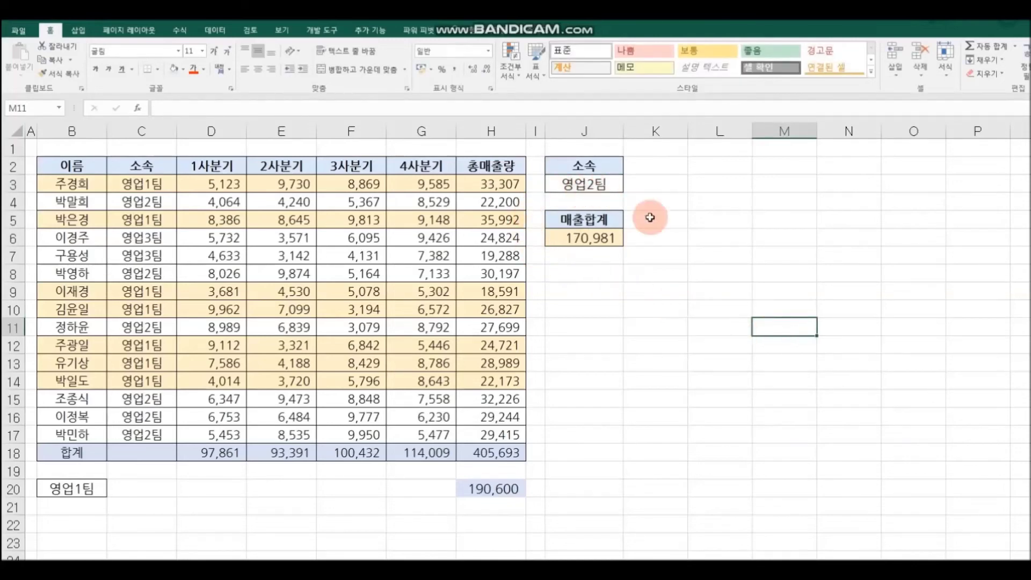
# Set the team name in criteria cell J3 to 영업3팀 so the DSUM total covers that team
pyautogui.doubleClick(594, 185)
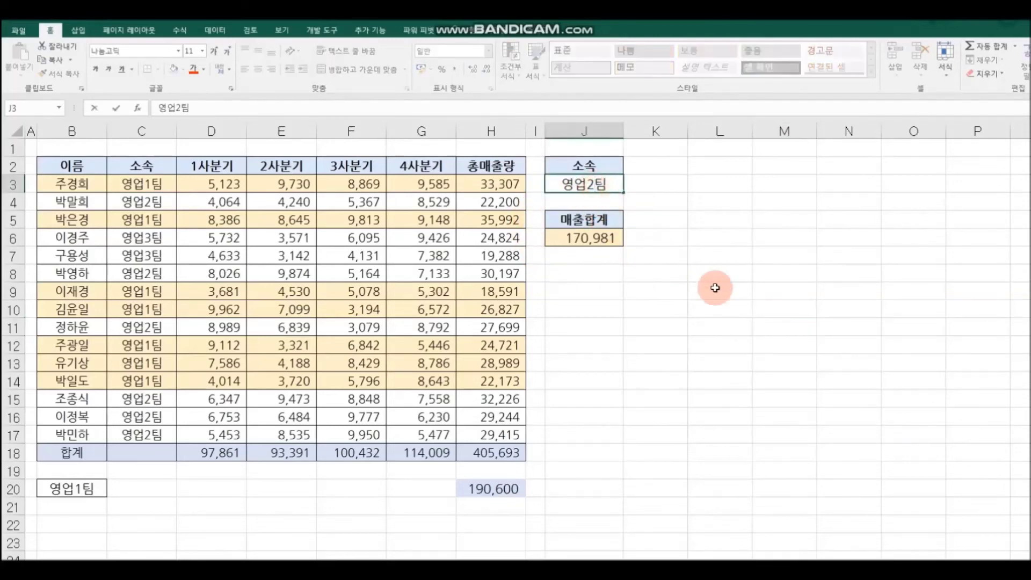
pyautogui.press('BackSpace')
pyautogui.write('3')
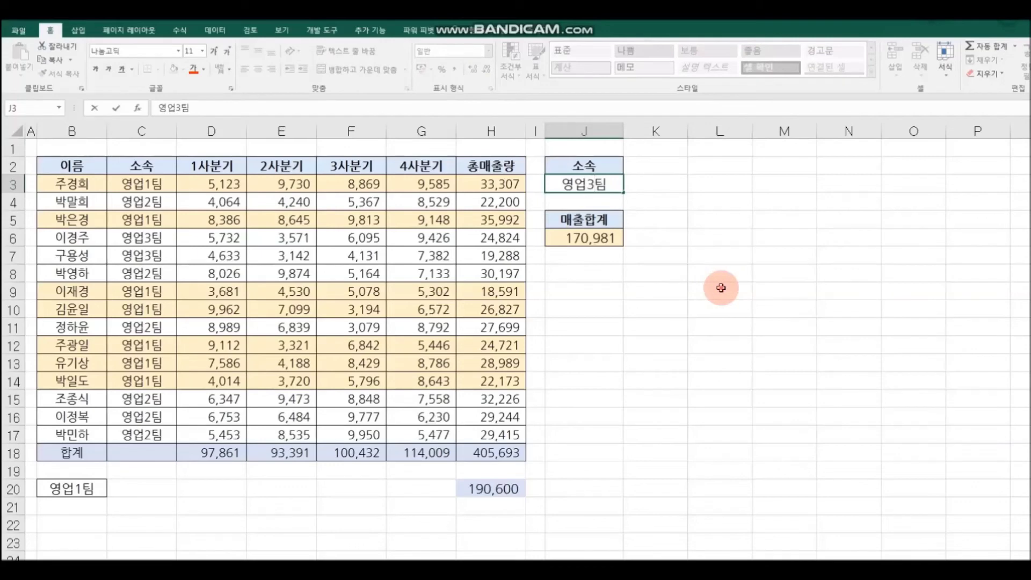
pyautogui.click(720, 287)
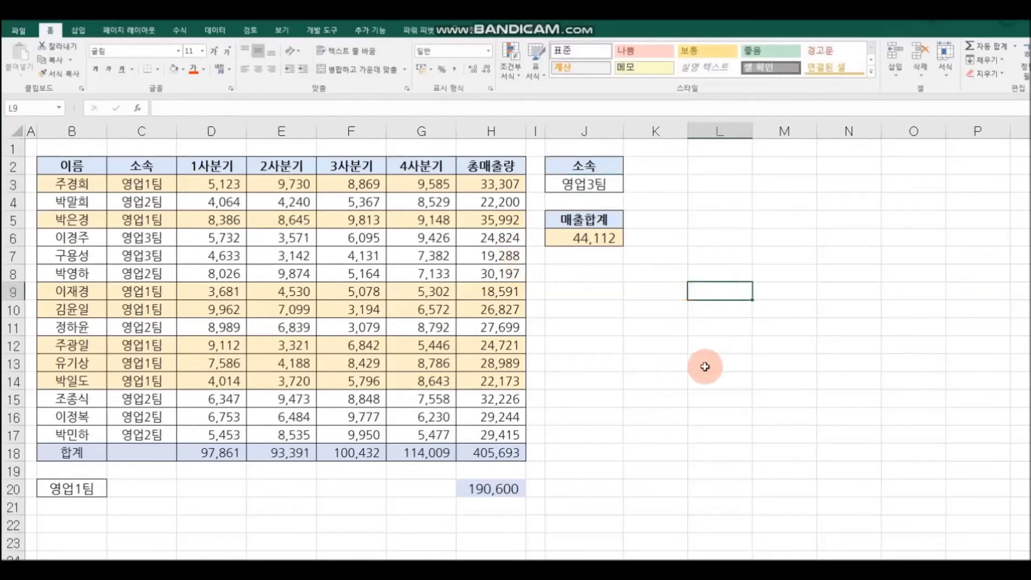